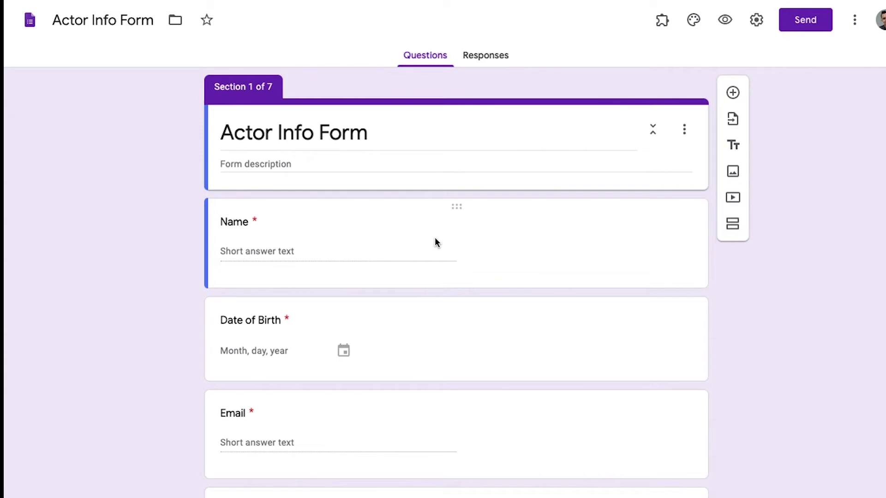
- Scroll through the Actor Info Form to review its sections and questions
scroll(435, 237, down, 1)
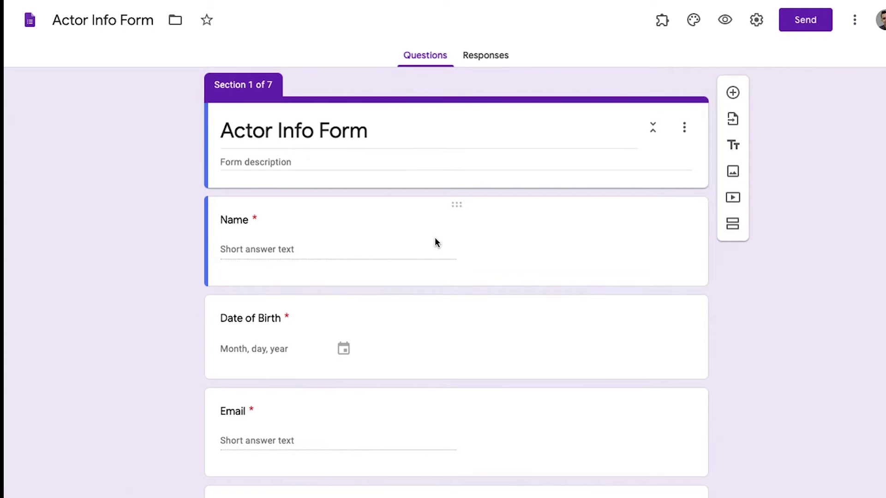
scroll(435, 242, up, 1)
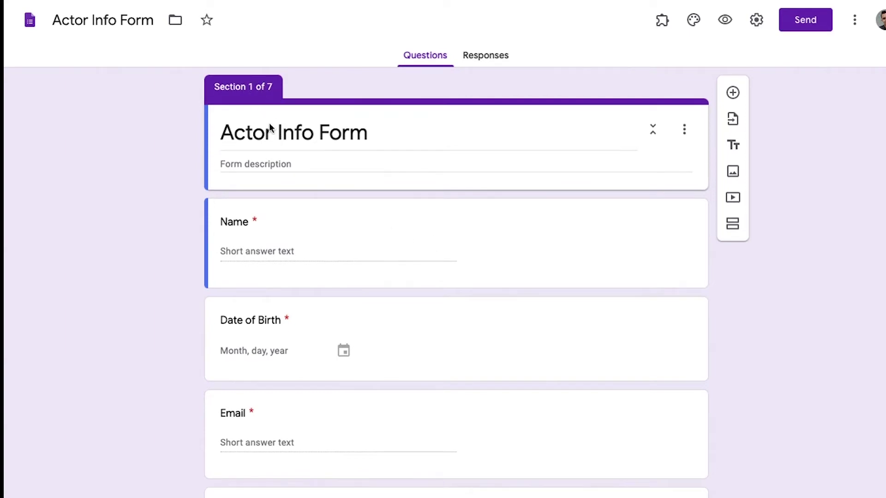
scroll(366, 253, down, 2)
scroll(366, 254, down, 5)
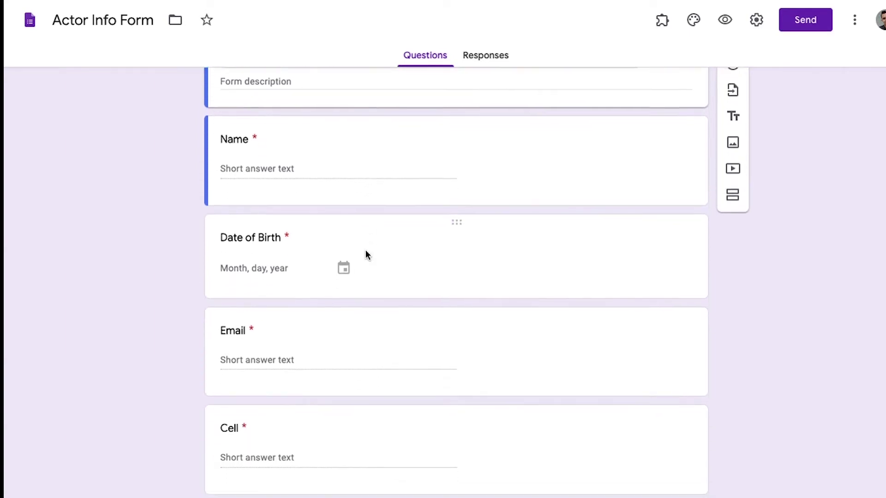
scroll(366, 251, down, 2)
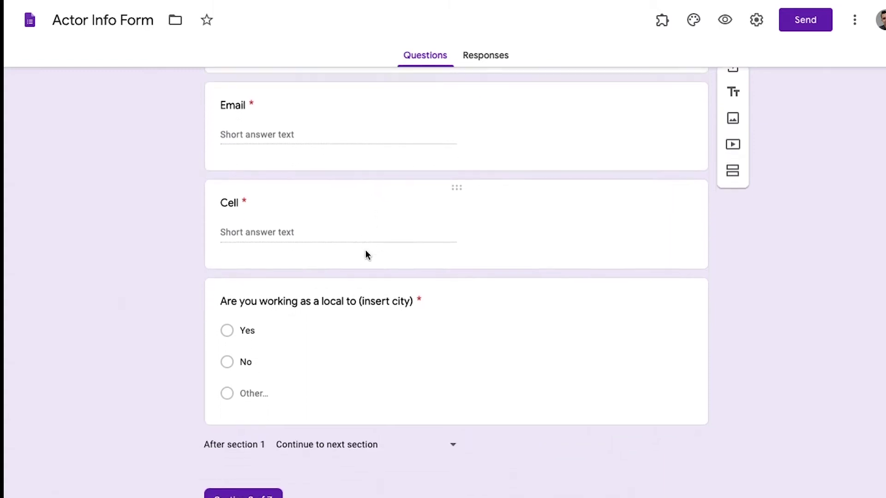
scroll(417, 295, down, 3)
scroll(417, 296, down, 6)
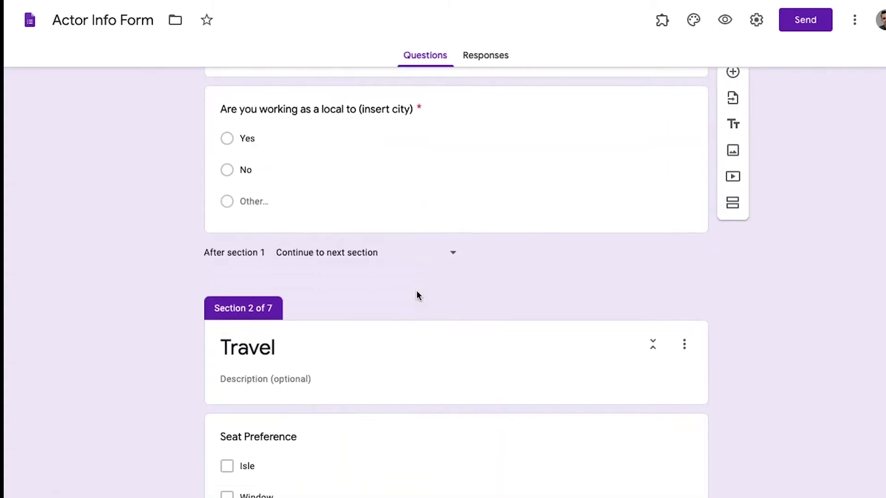
scroll(417, 294, down, 6)
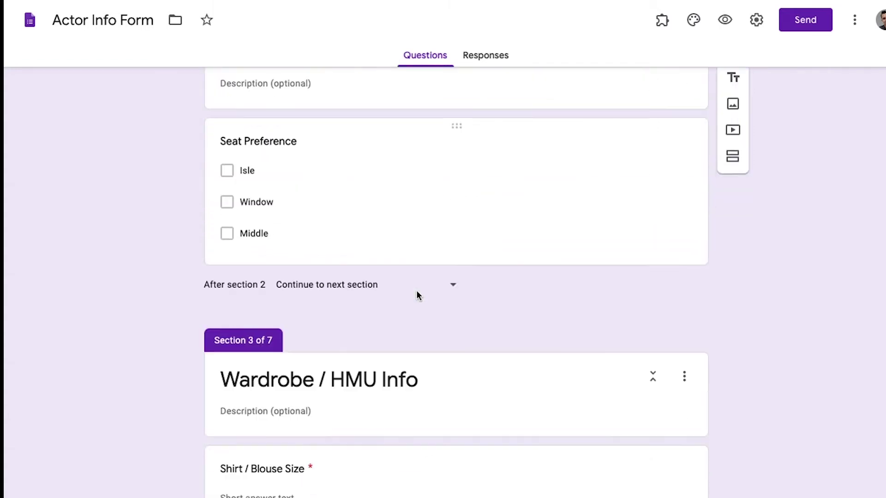
scroll(418, 294, down, 7)
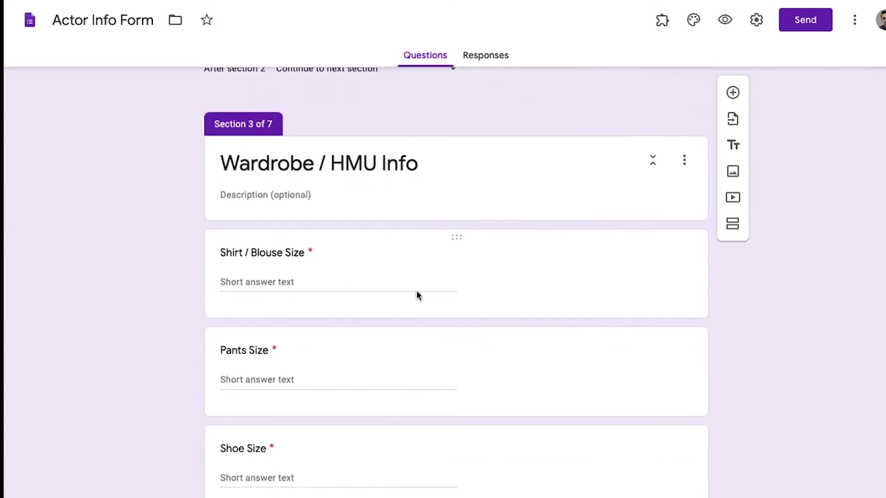
scroll(417, 295, down, 8)
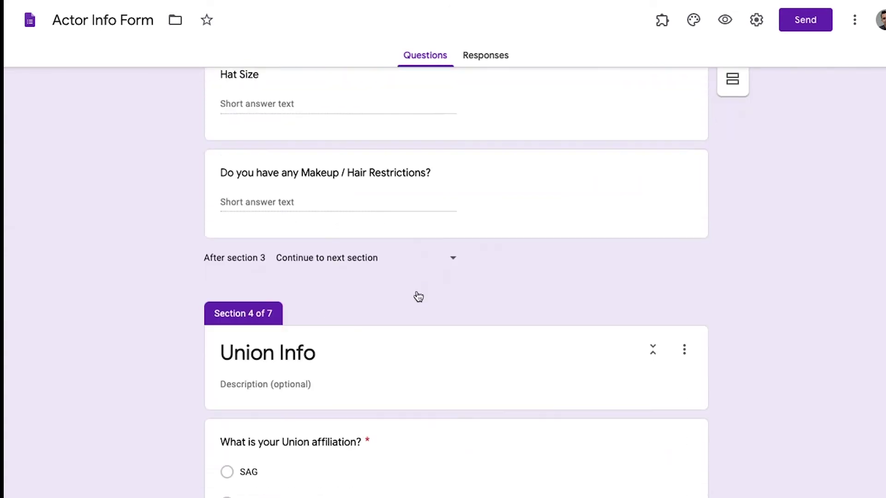
scroll(417, 295, down, 7)
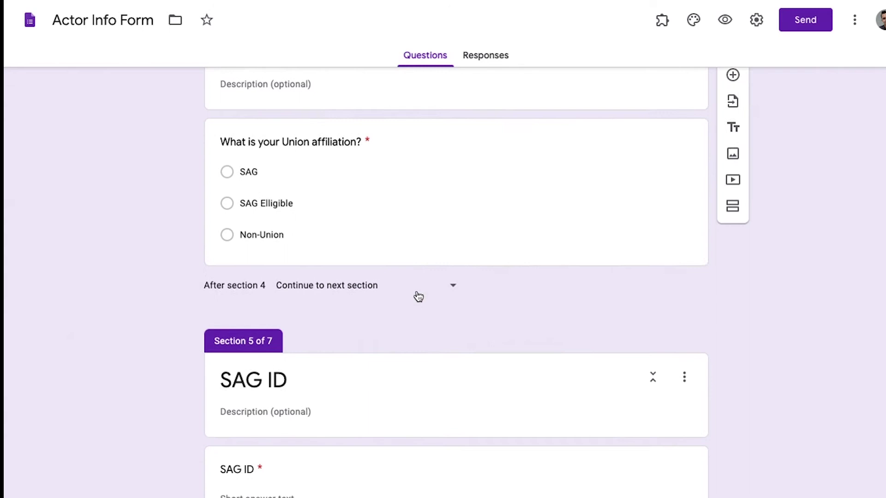
scroll(417, 293, down, 9)
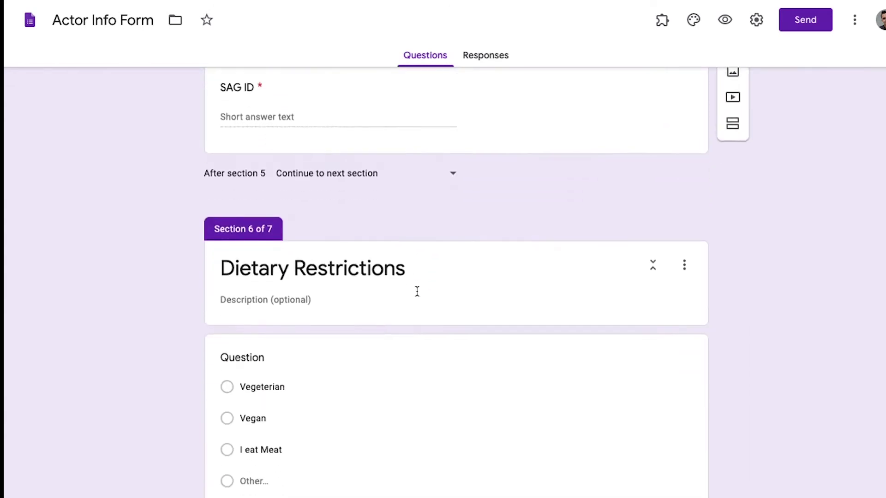
scroll(417, 291, down, 3)
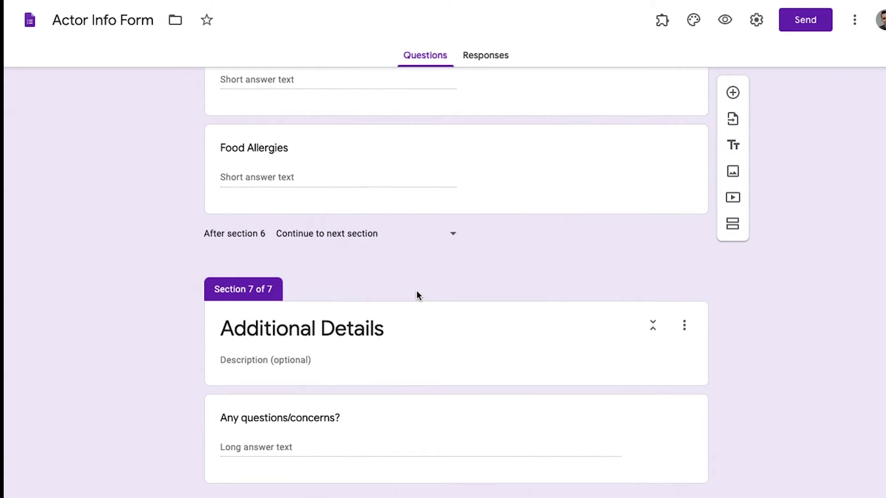
scroll(417, 293, up, 20)
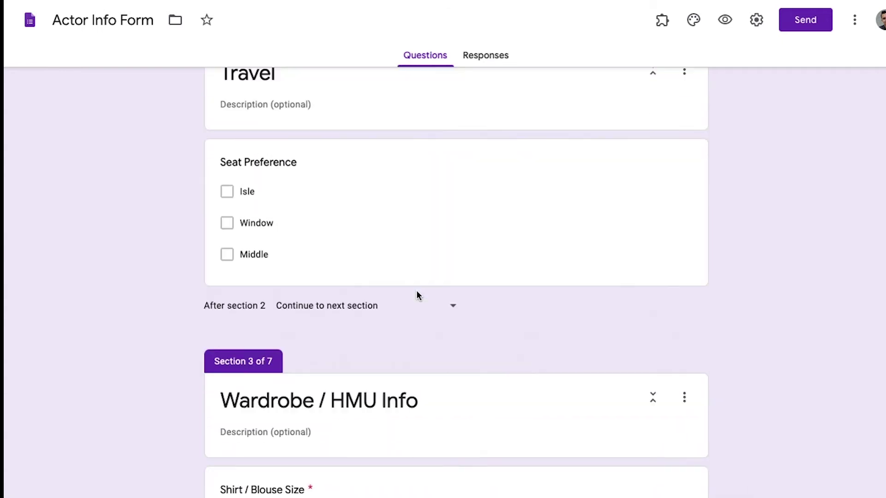
scroll(417, 295, up, 20)
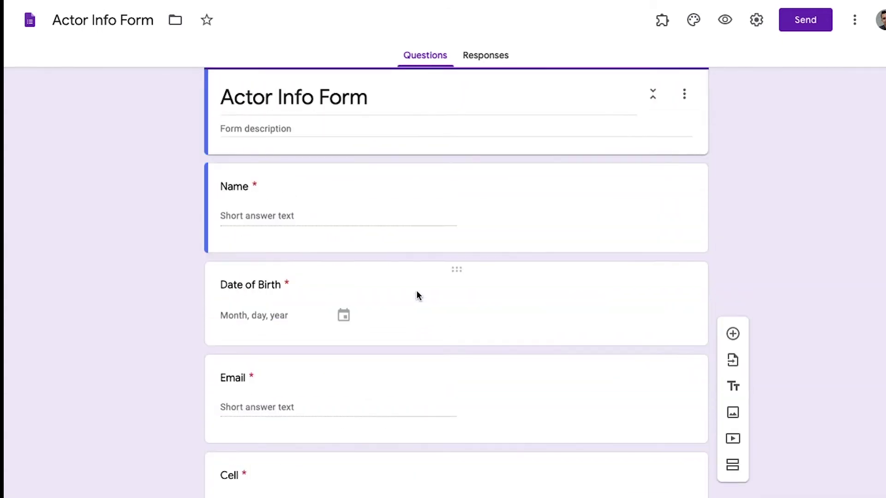
scroll(416, 289, up, 1)
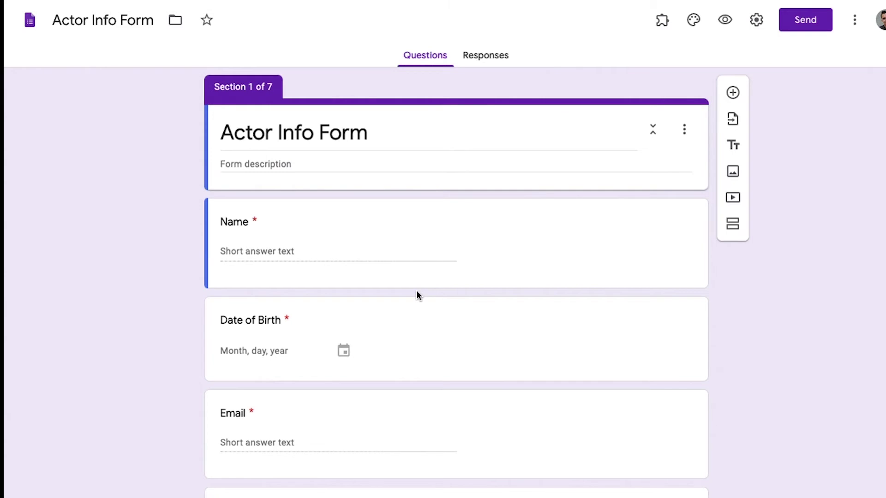
- Add a blank multiple-choice question below Name, keep Name as short answer, then delete Name
click(304, 262)
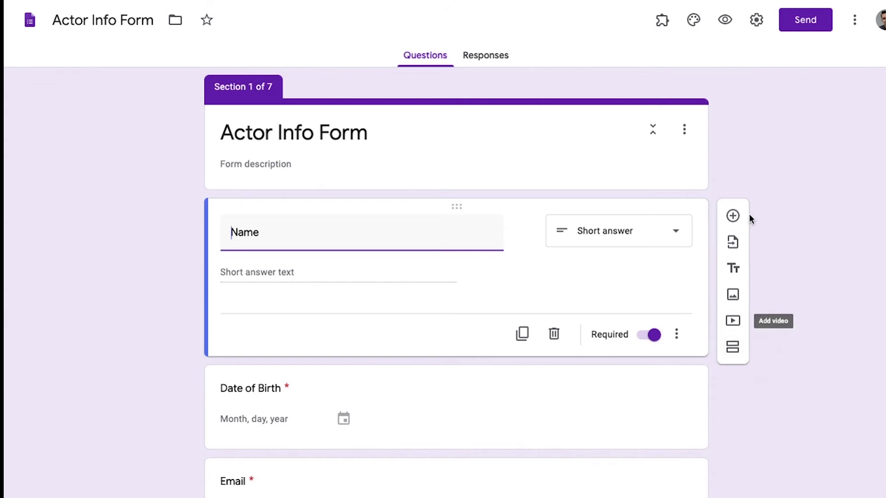
click(734, 216)
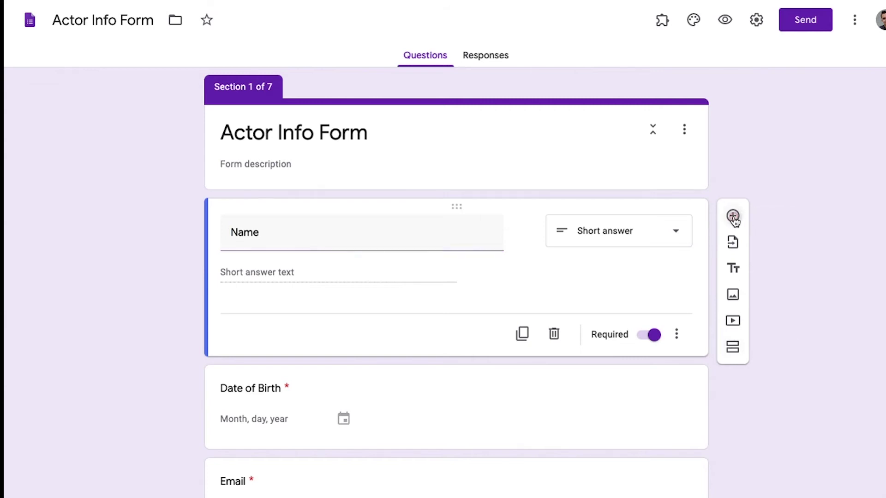
click(287, 250)
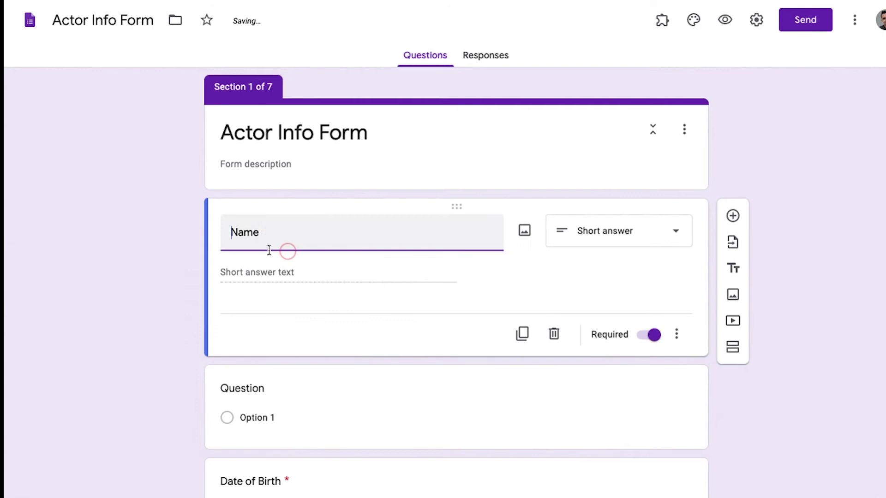
click(652, 233)
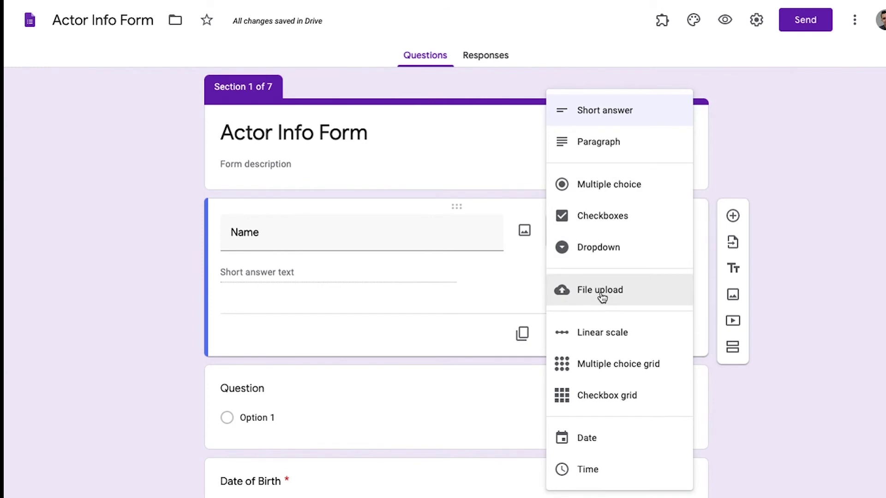
click(434, 232)
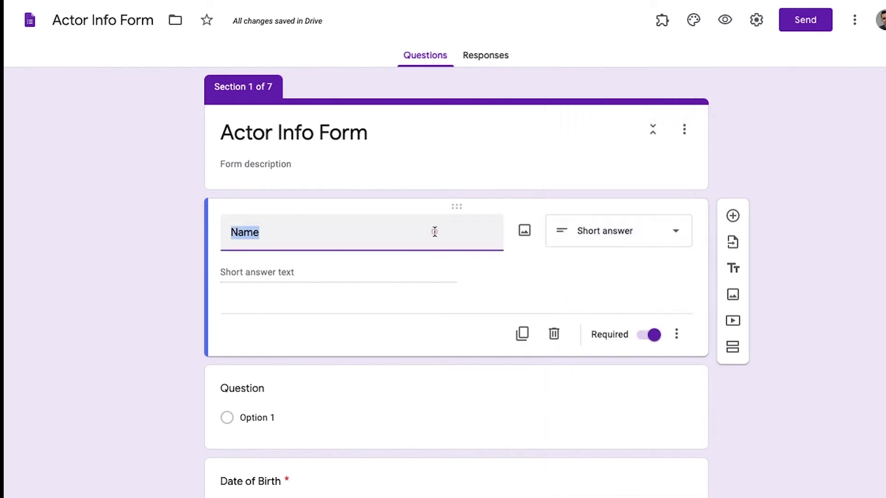
click(554, 334)
scroll(463, 305, down, 7)
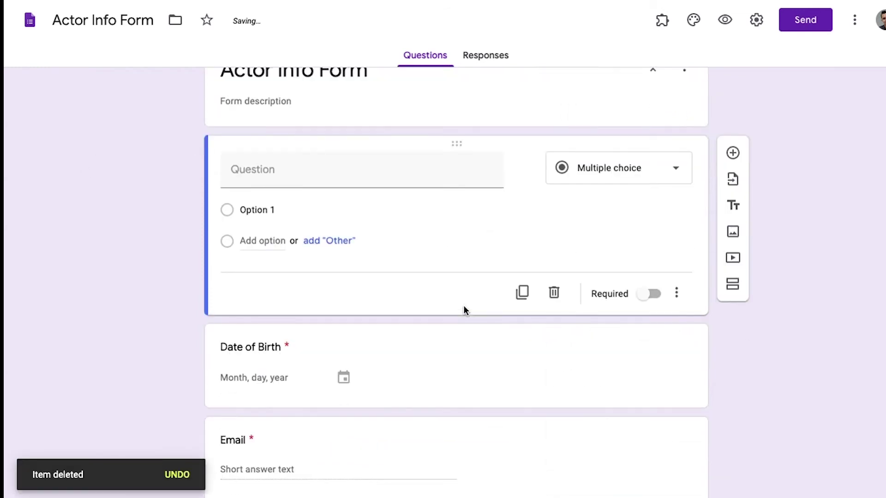
scroll(464, 307, down, 2)
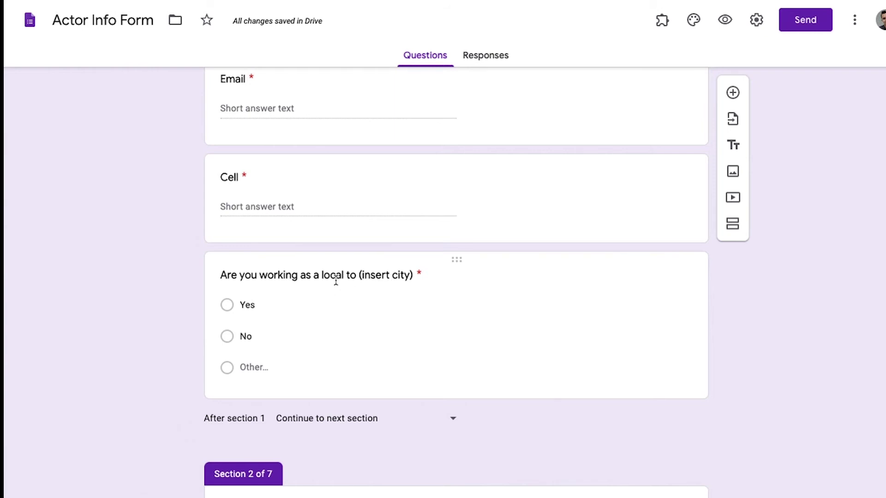
- Inspect the local-city question's answer branching while scrolling through the sections
click(252, 306)
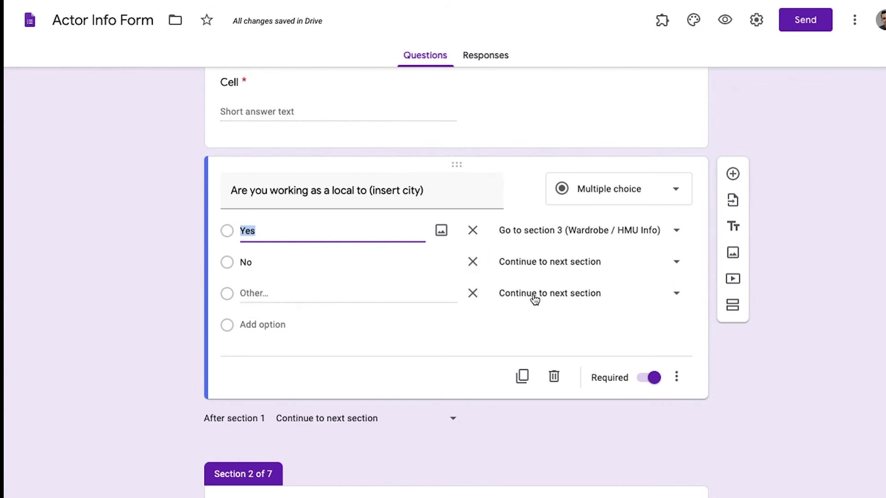
scroll(533, 297, down, 10)
scroll(439, 352, up, 4)
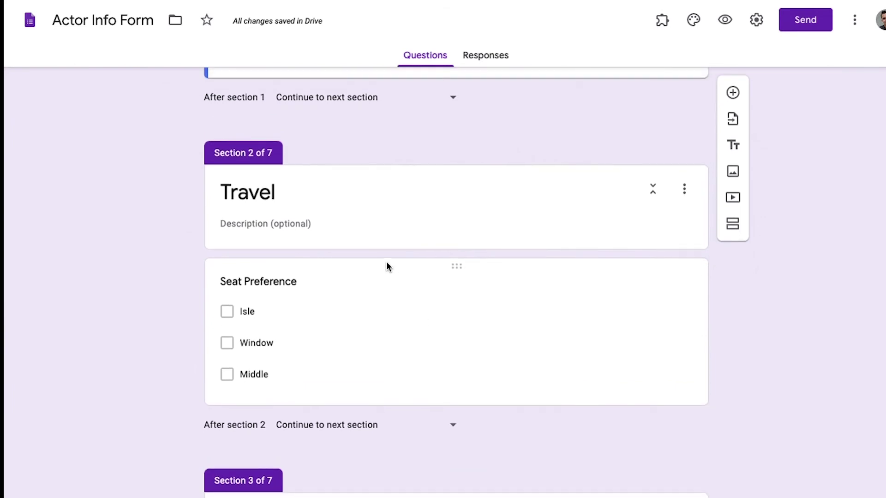
scroll(387, 261, up, 4)
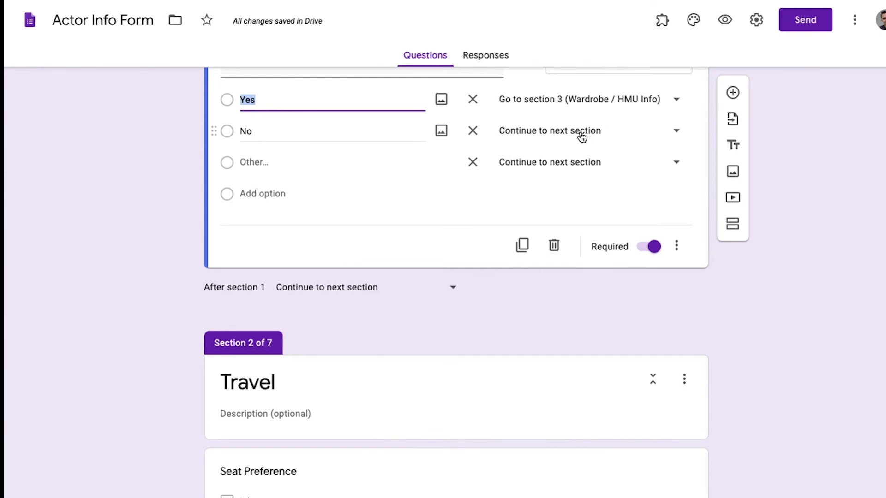
scroll(431, 269, down, 3)
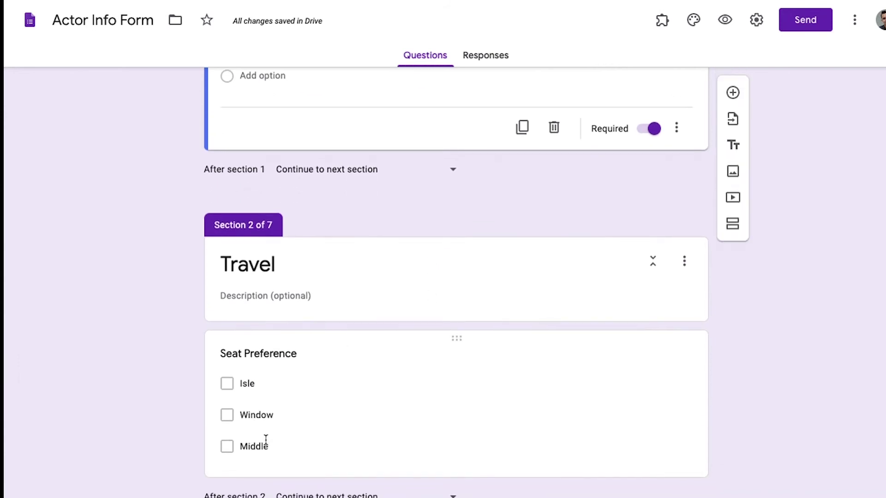
scroll(336, 379, down, 2)
scroll(336, 377, down, 1)
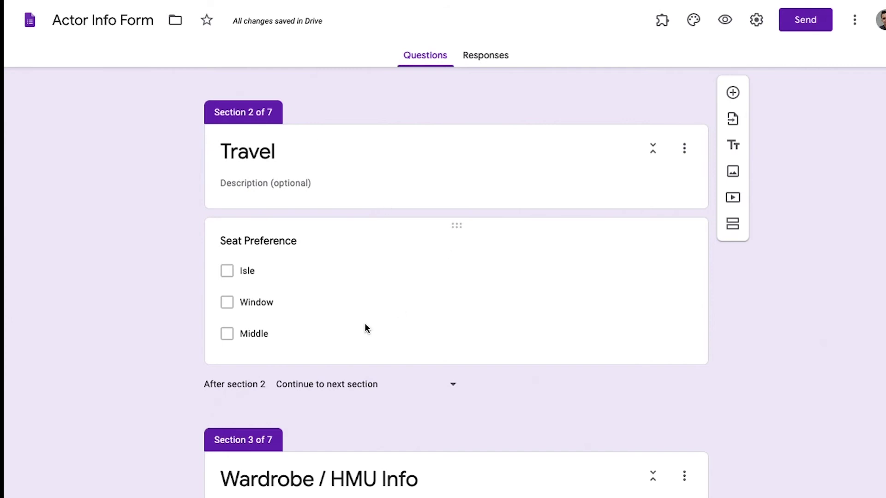
scroll(365, 328, down, 15)
scroll(366, 328, down, 3)
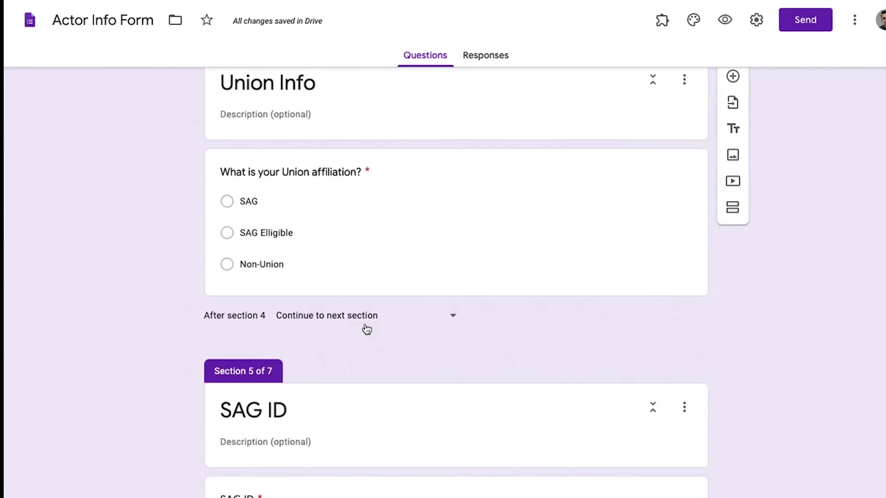
scroll(366, 322, up, 2)
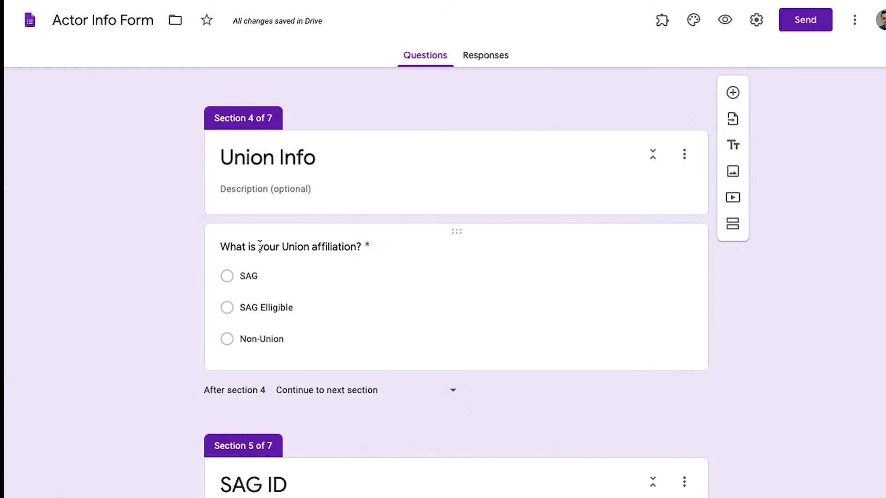
- Check the union question: SAG goes to section 5, other answers to Dietary Restrictions
click(255, 276)
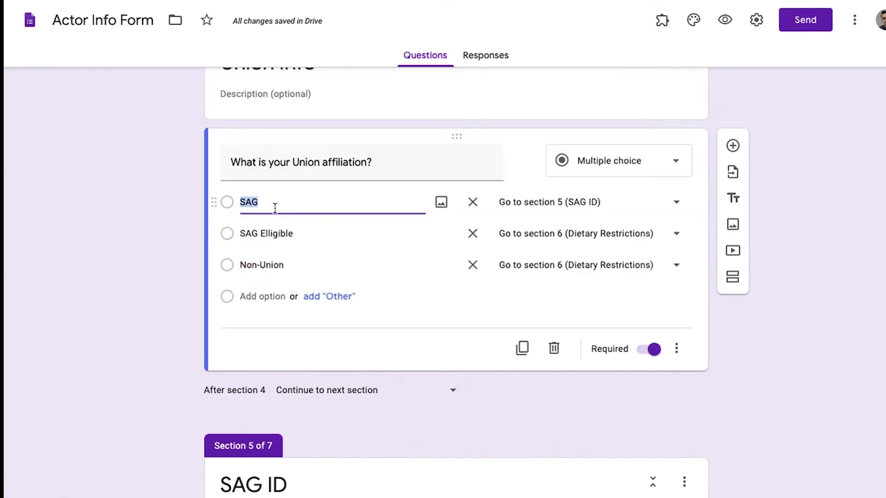
scroll(337, 269, down, 1)
scroll(338, 268, down, 1)
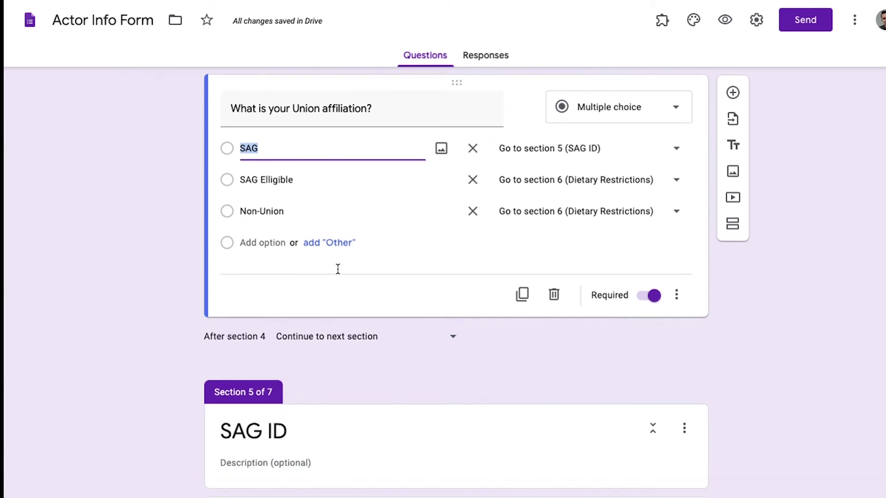
scroll(337, 270, down, 2)
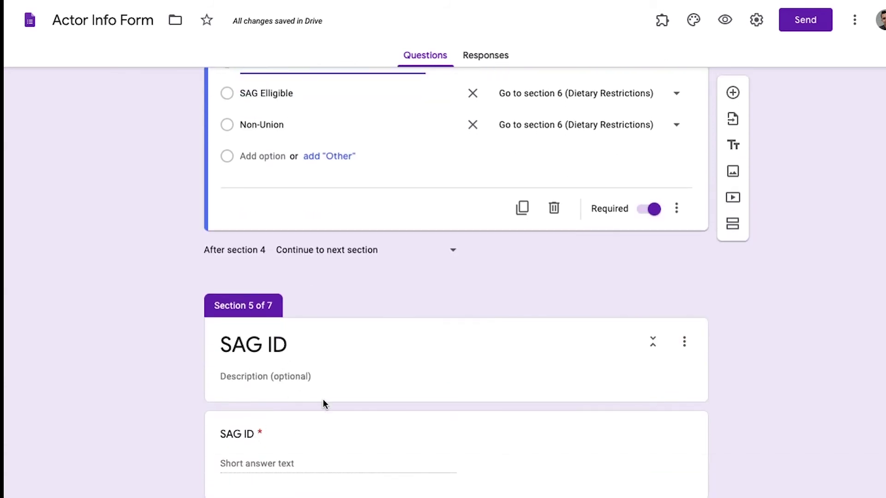
scroll(388, 356, up, 1)
double_click(249, 116)
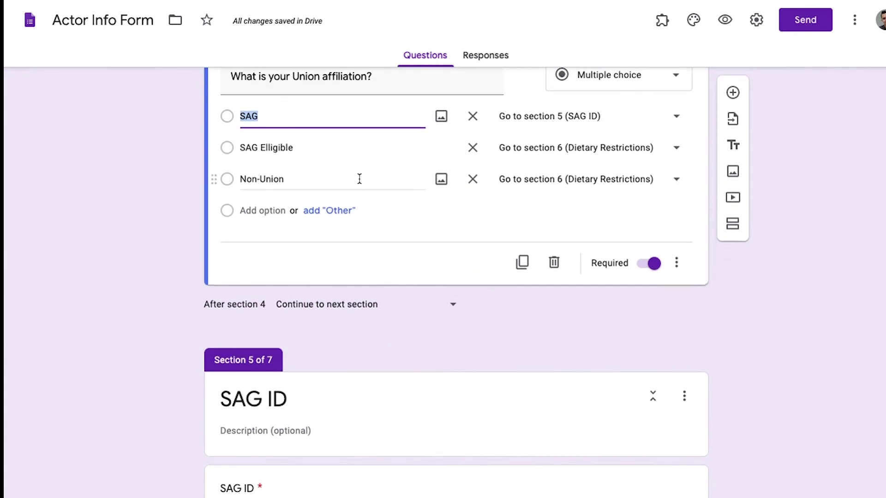
scroll(374, 251, down, 6)
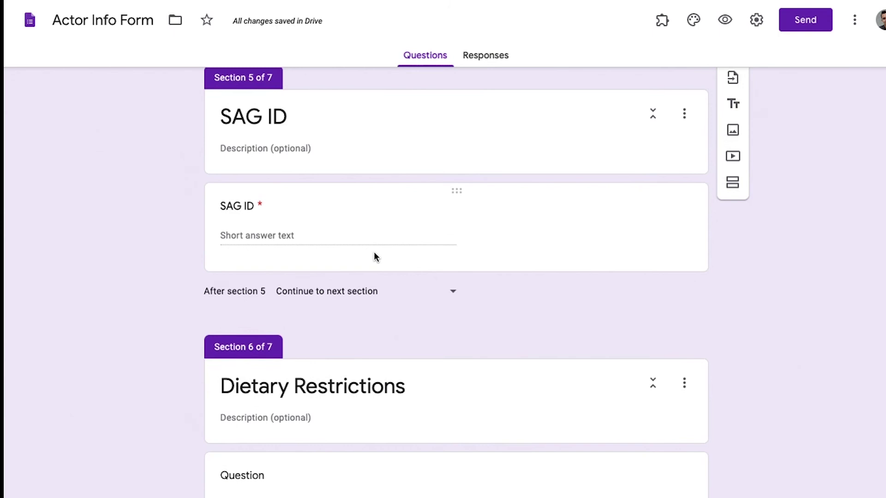
scroll(373, 257, down, 3)
scroll(374, 257, down, 3)
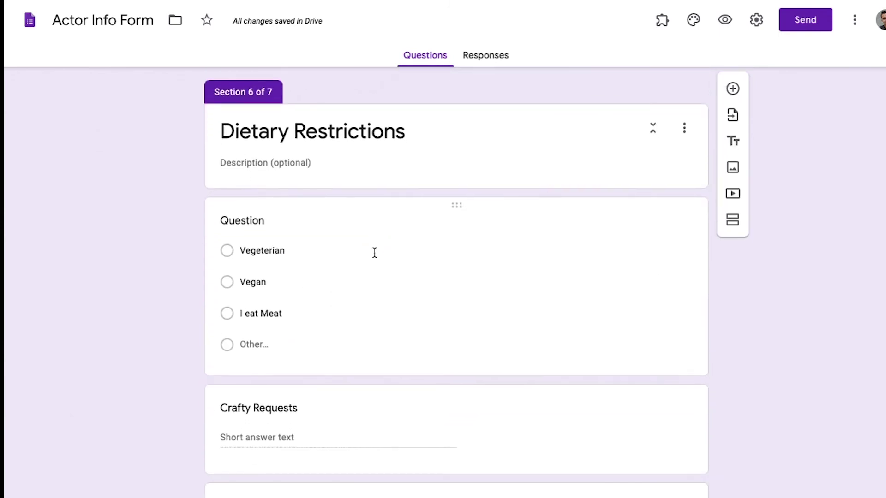
scroll(374, 253, down, 2)
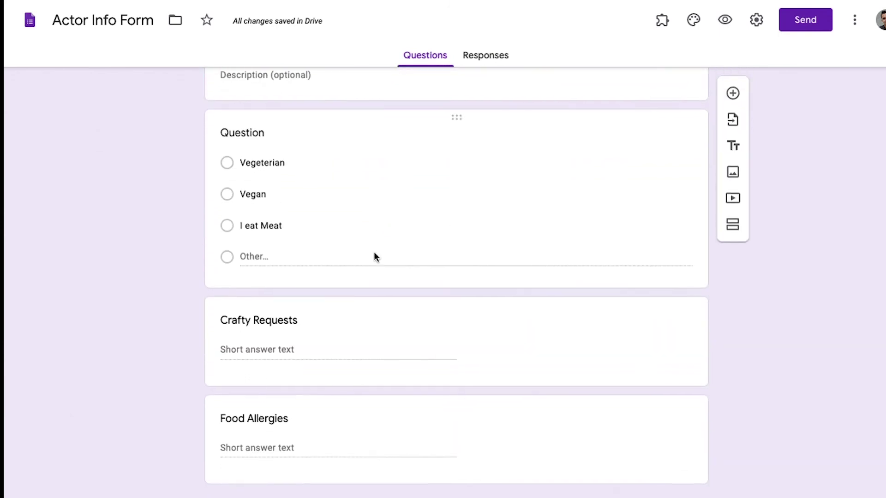
scroll(374, 253, up, 2)
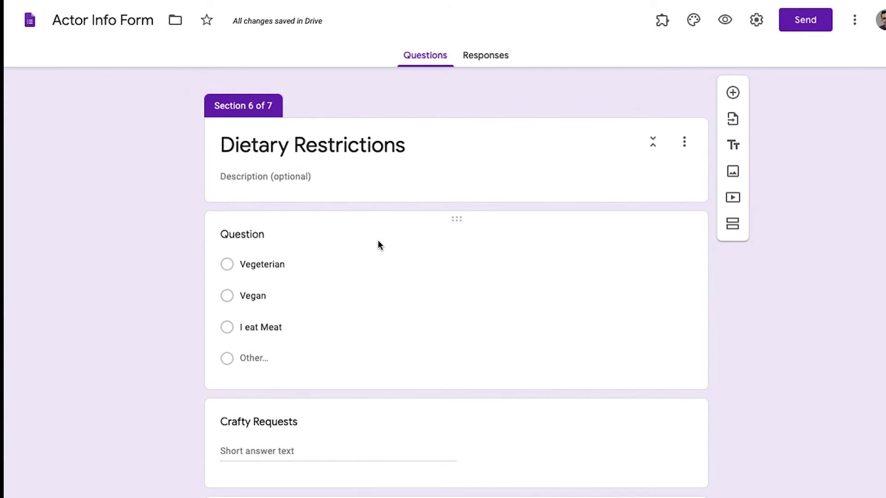
- View the response destination options under Responses, cancel without a spreadsheet, and return to Questions
click(484, 58)
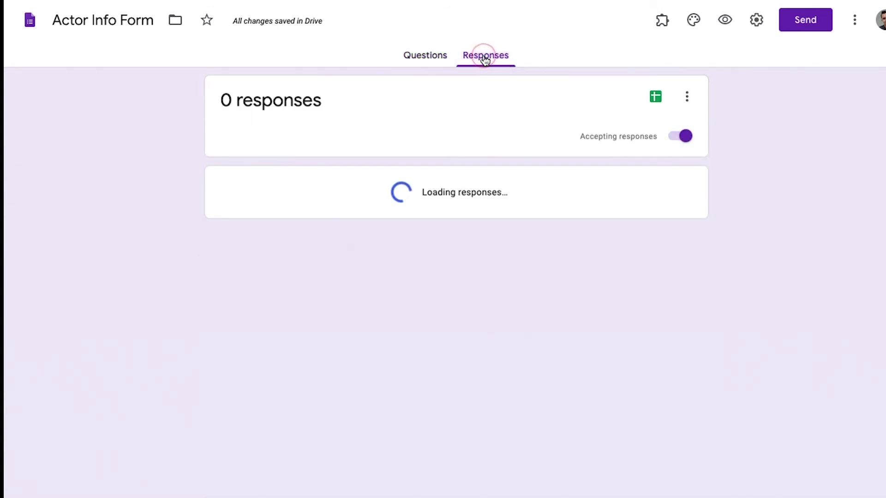
click(687, 98)
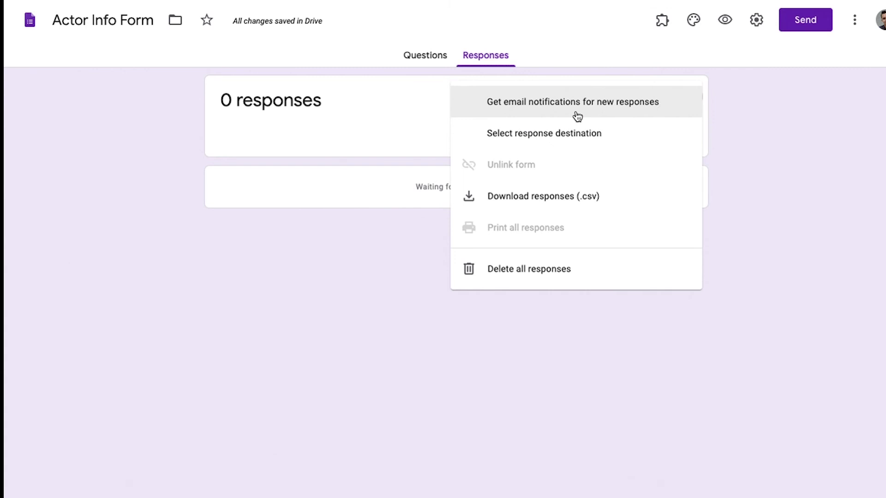
click(551, 135)
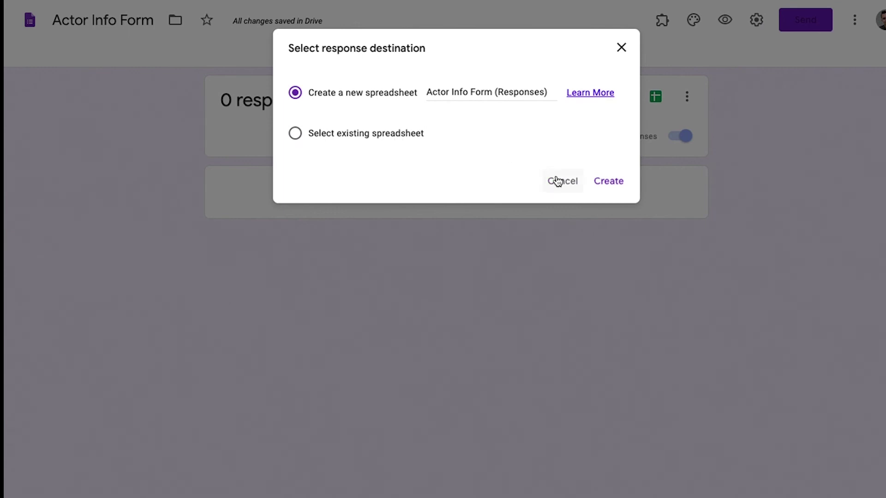
click(570, 184)
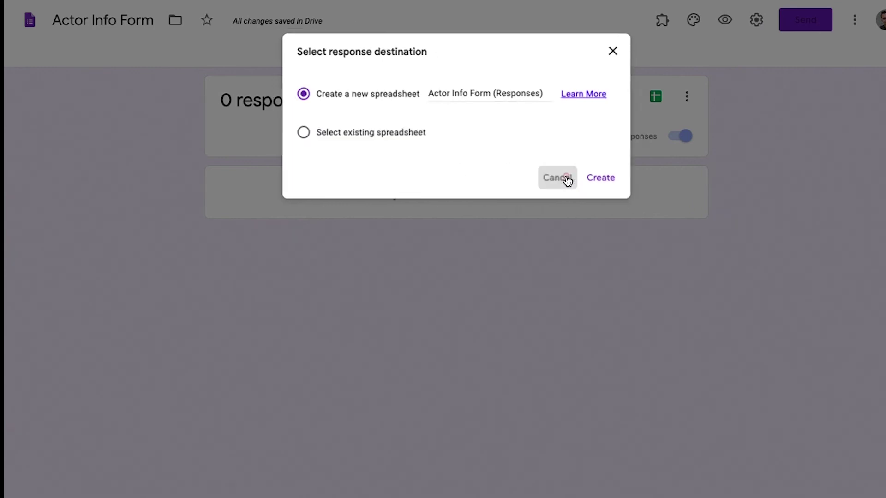
click(425, 55)
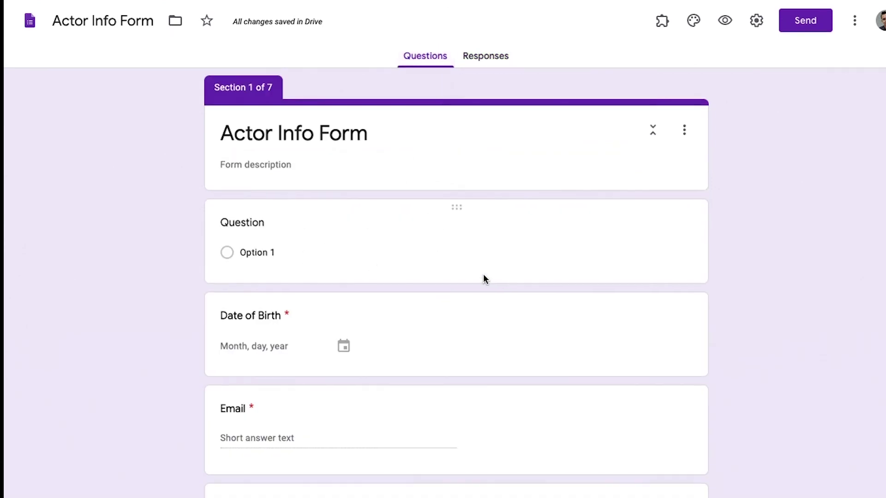
- Delete the untitled multiple-choice placeholder so Date of Birth opens section 1
click(465, 239)
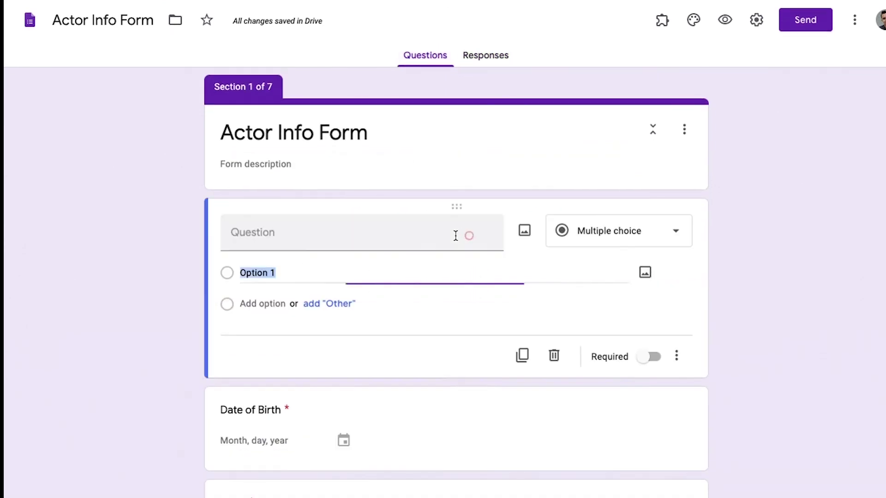
click(554, 357)
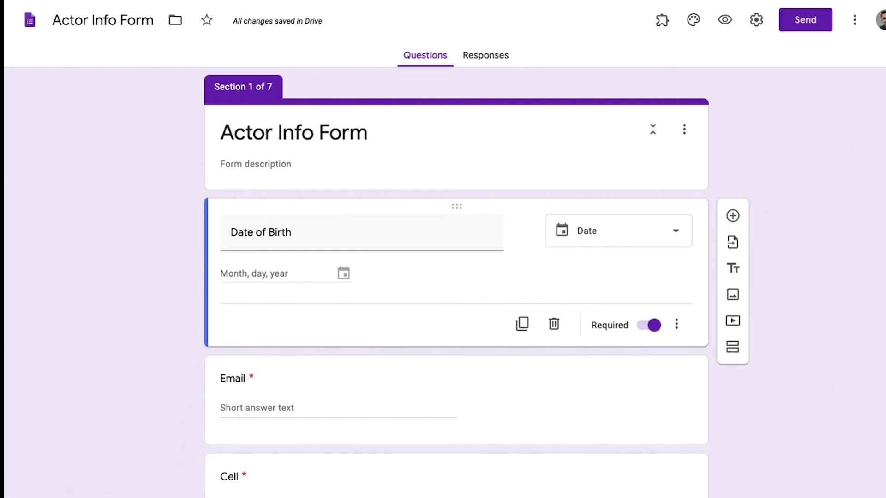
- In the Send form dialog, choose the link option and turn on Shorten URL
click(806, 22)
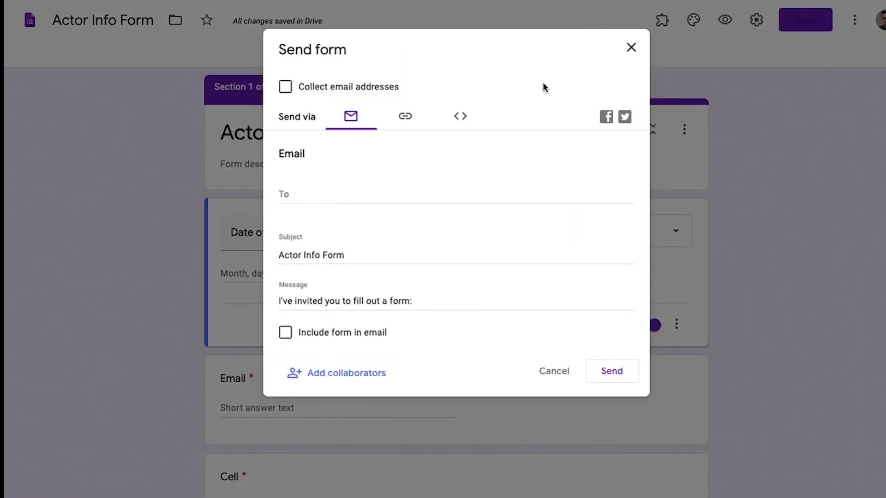
click(405, 116)
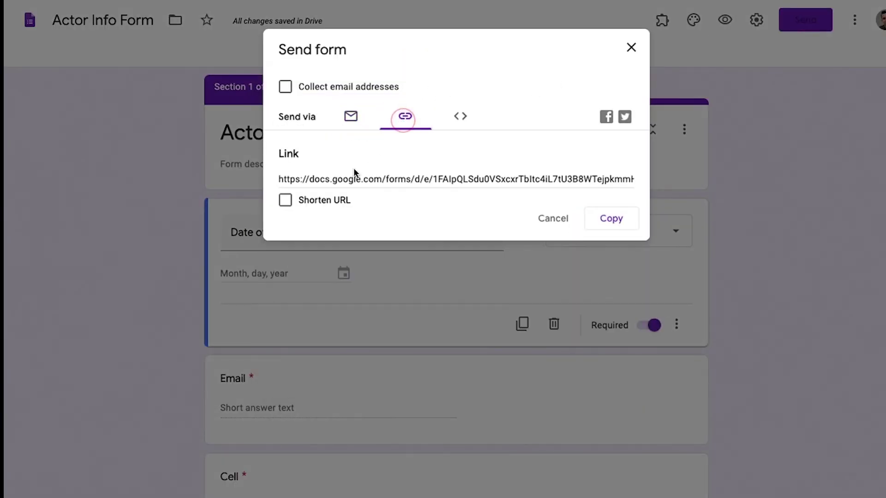
click(314, 200)
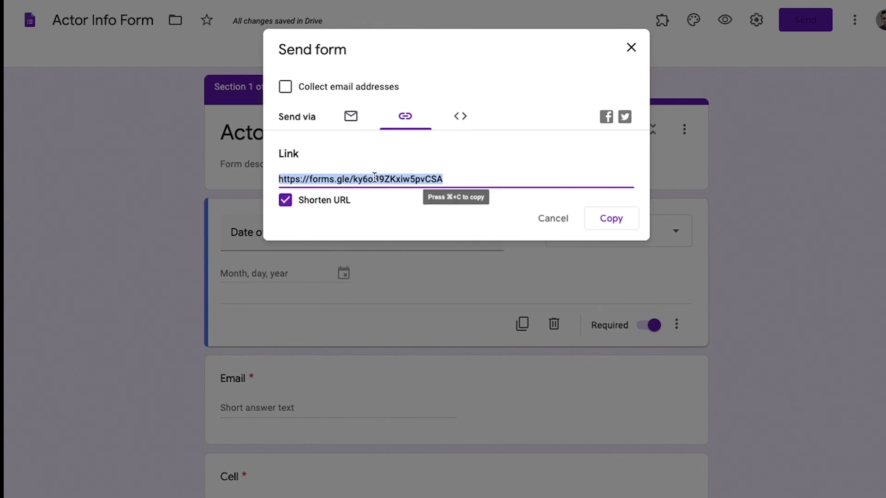